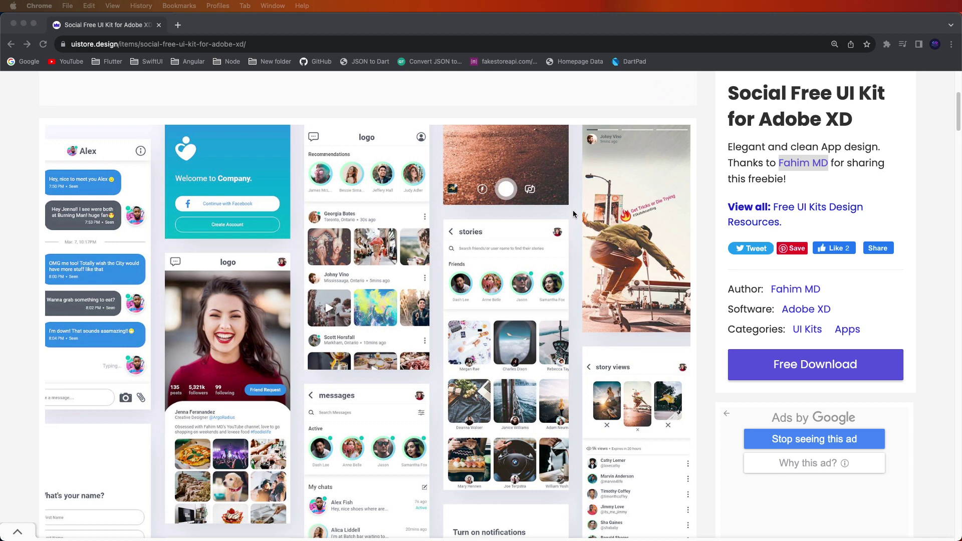
Step: Scroll down through the kit's feed, chat, stories, notifications, post and comments mockups in Chrome
scroll(576, 288, down, 5)
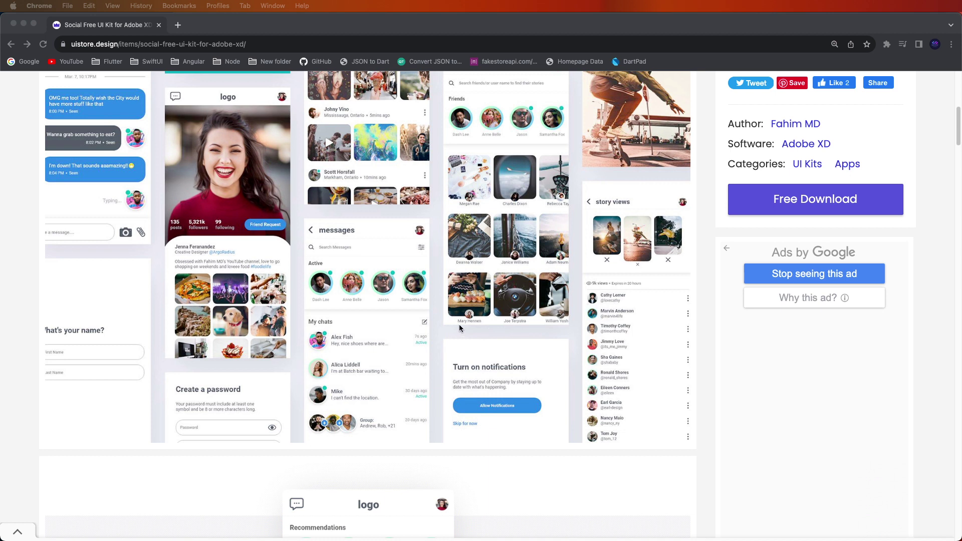
scroll(459, 324, down, 5)
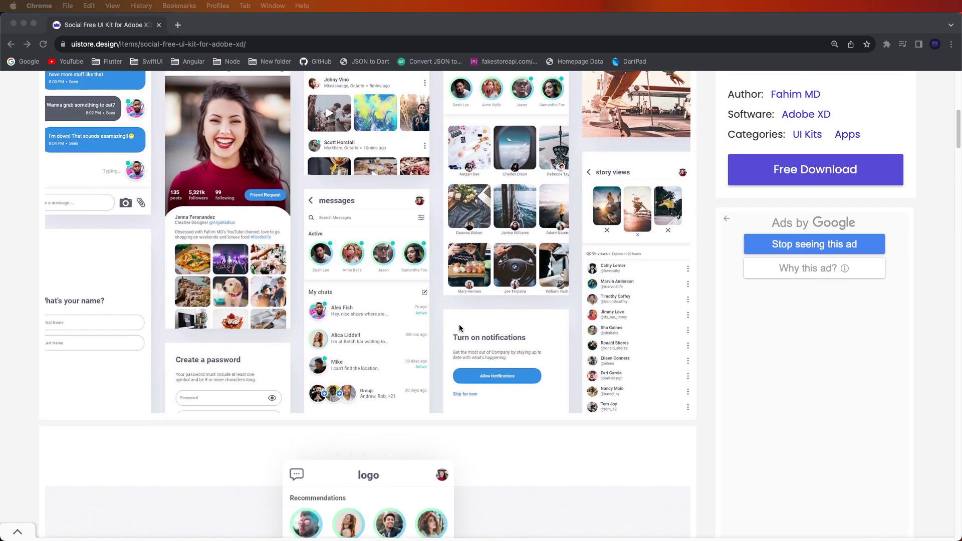
scroll(460, 328, down, 2)
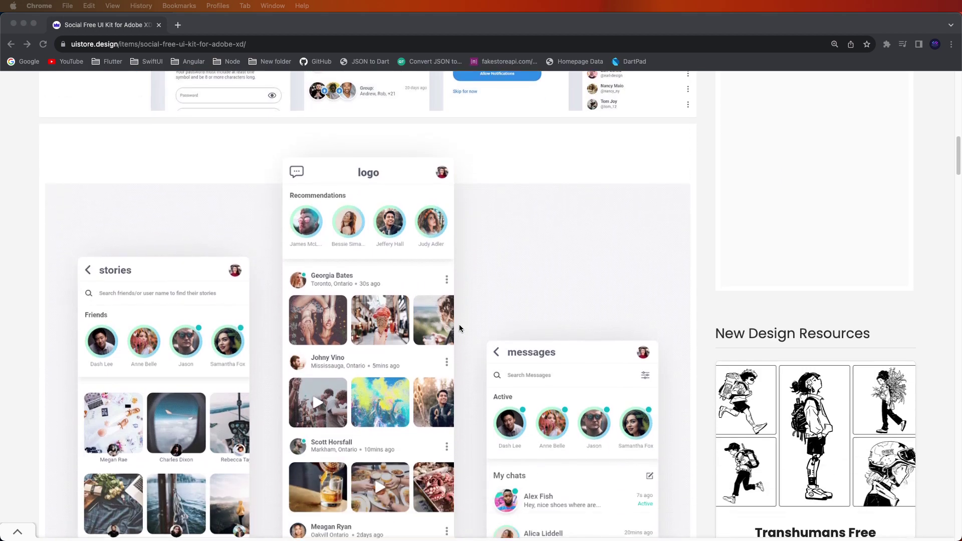
scroll(487, 285, down, 7)
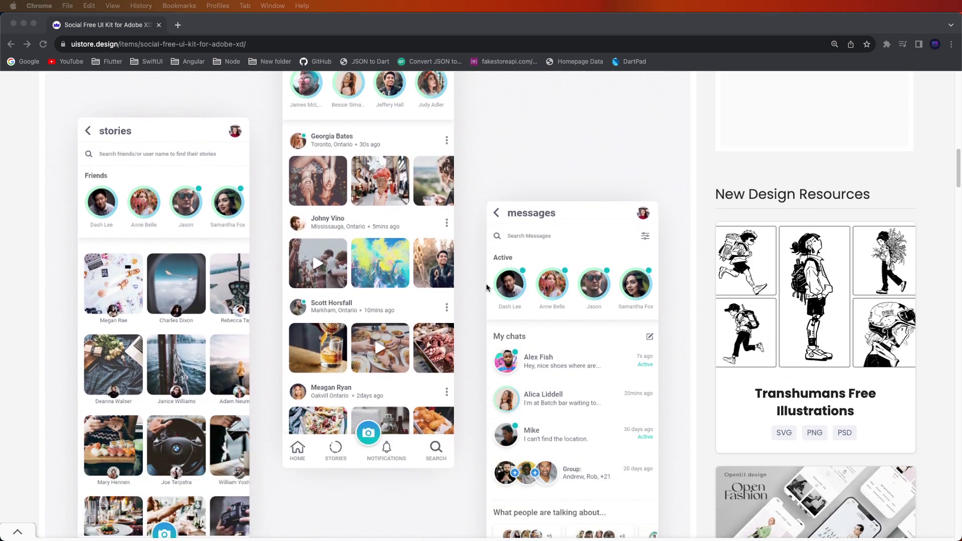
scroll(406, 317, down, 11)
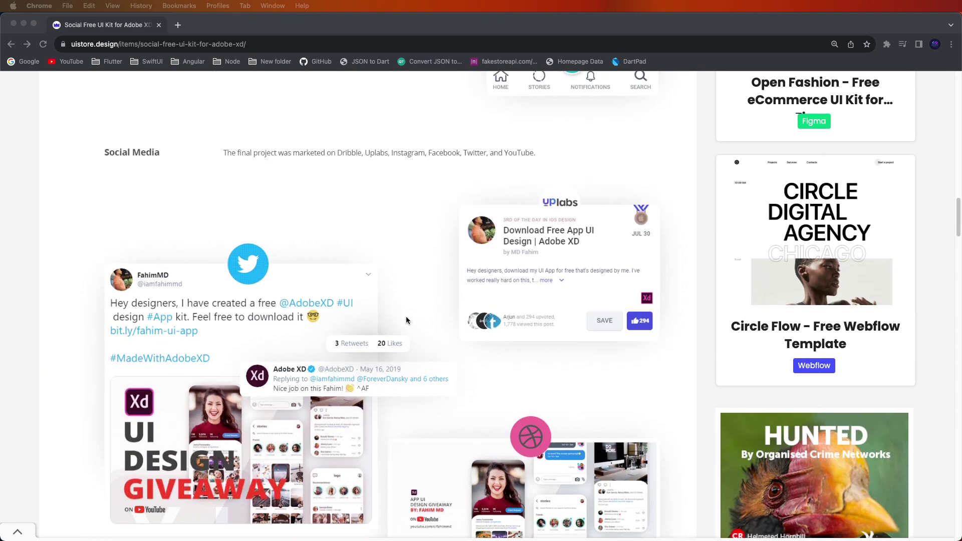
scroll(372, 314, down, 15)
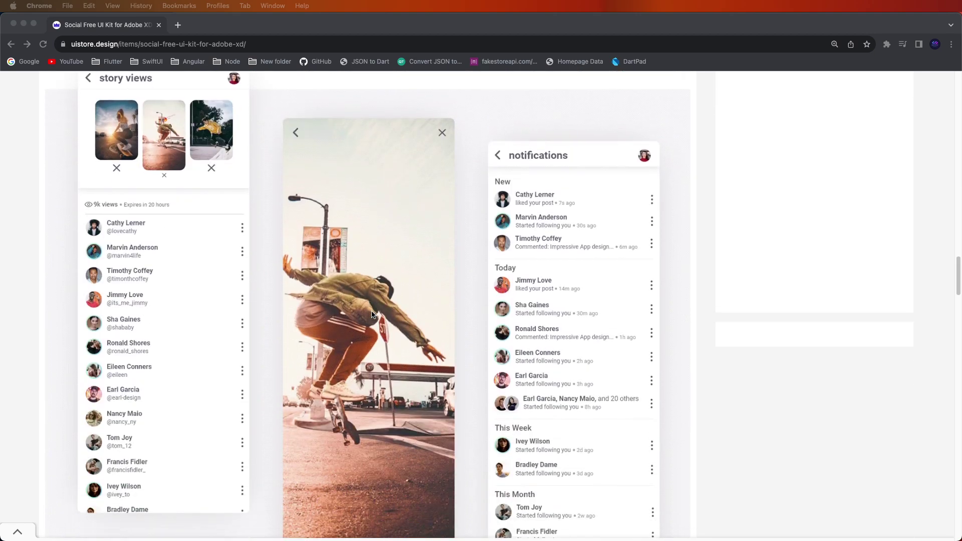
scroll(371, 315, down, 15)
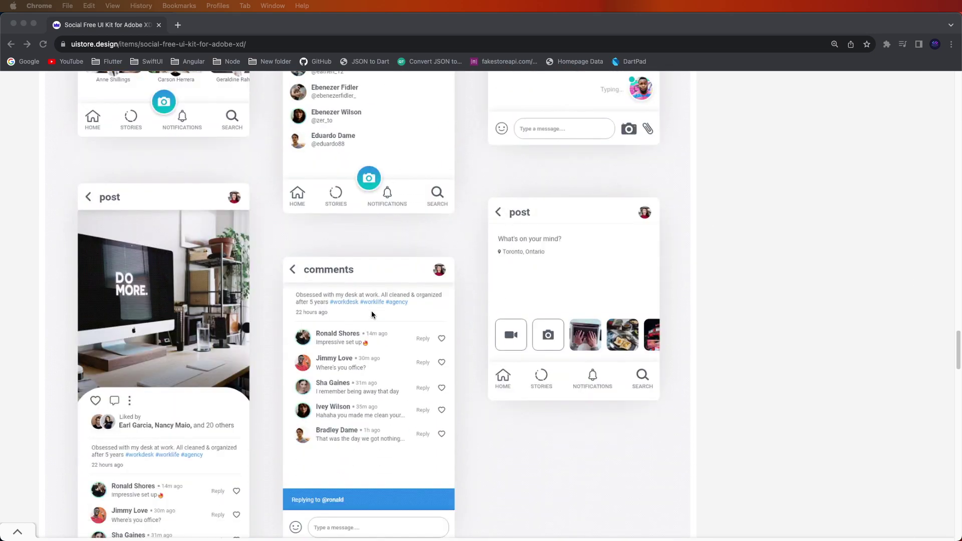
Step: Scroll back up and minimize Chrome to reveal the kit file in Adobe XD
scroll(372, 314, up, 20)
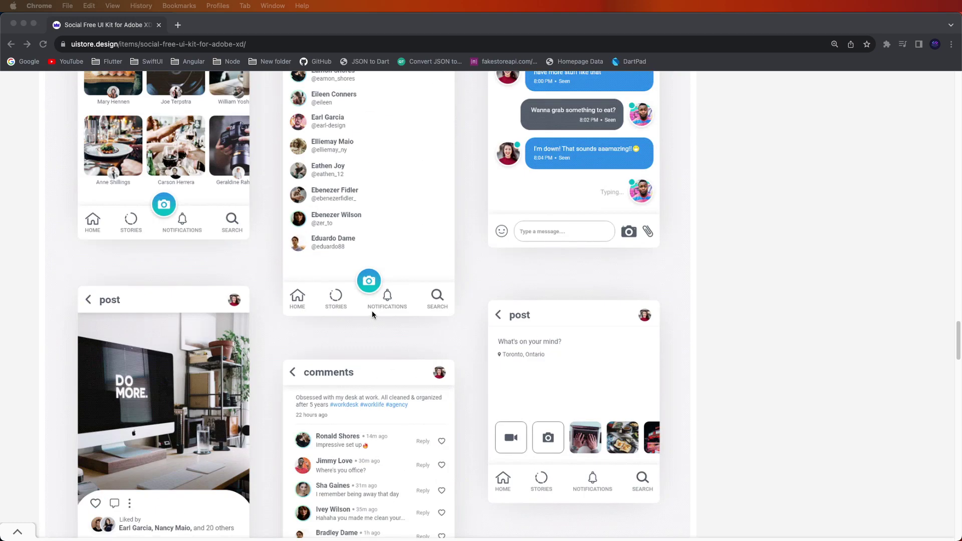
scroll(372, 315, up, 20)
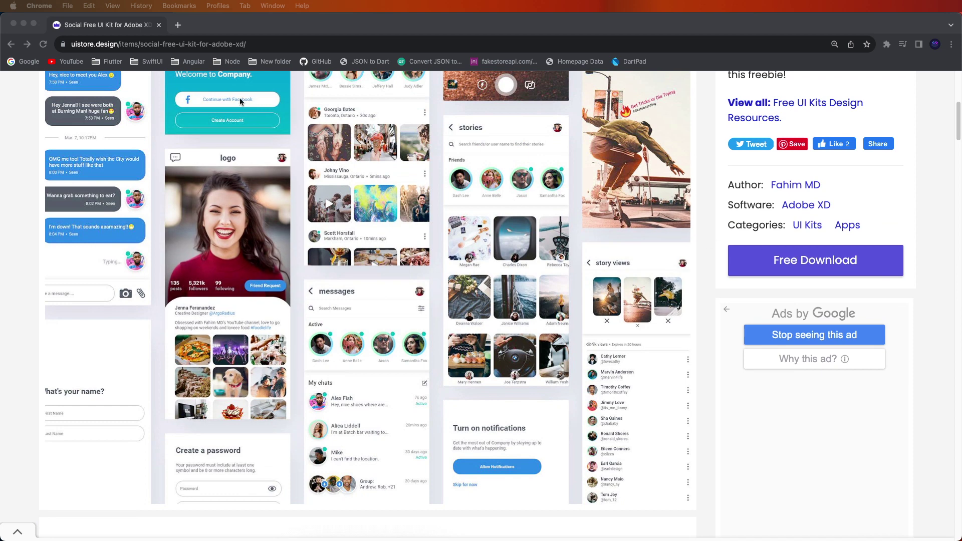
click(24, 24)
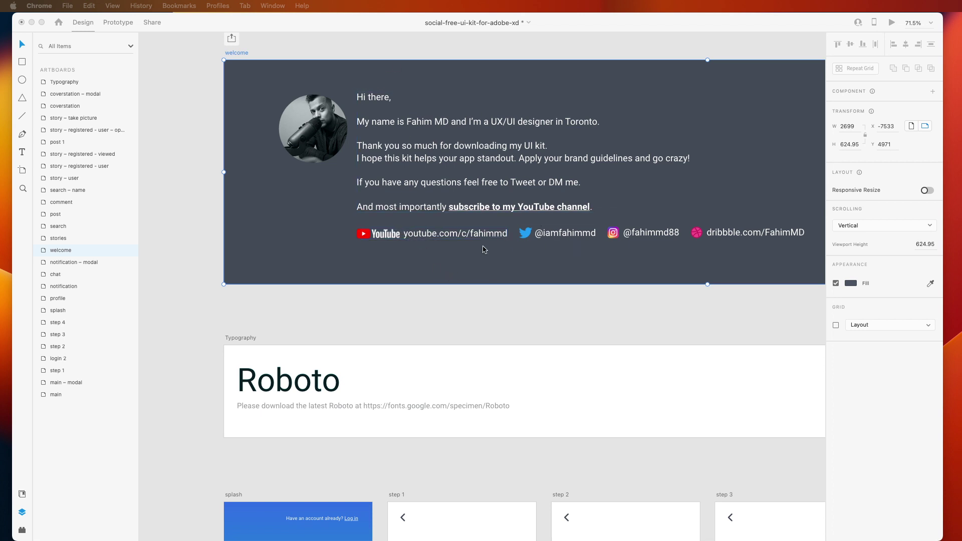
Step: Scroll past the welcome and Typography artboards to the splash and step 1–3 sign-up screens
scroll(792, 233, down, 1)
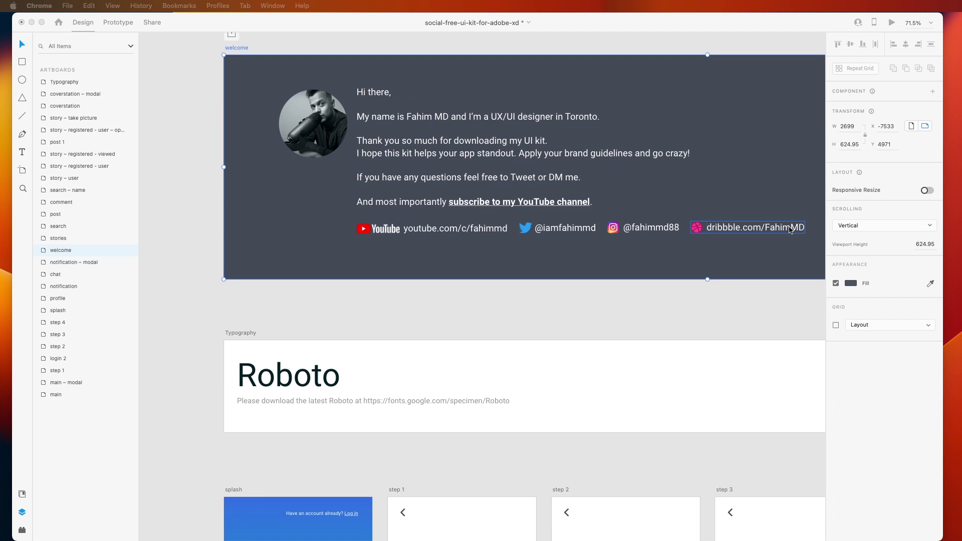
scroll(694, 177, down, 5)
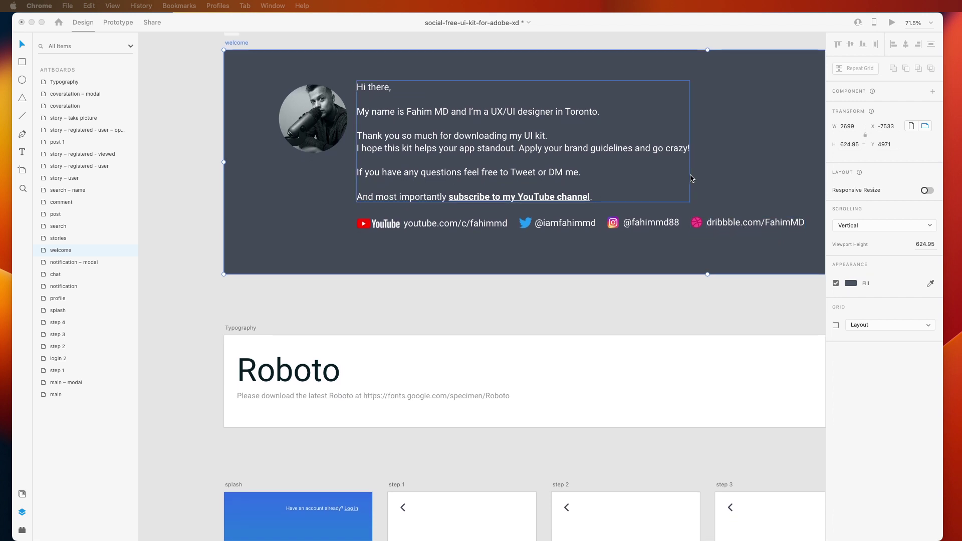
scroll(679, 180, down, 3)
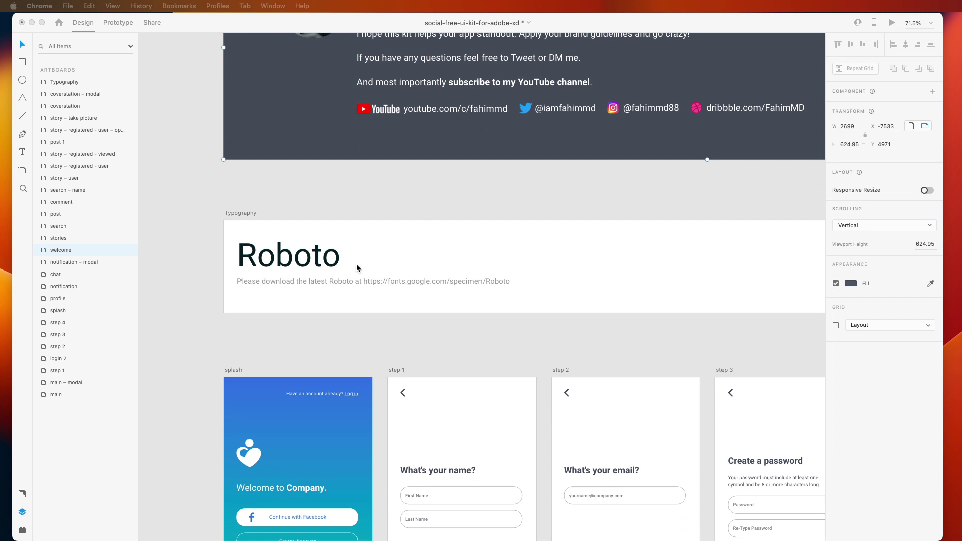
scroll(358, 268, down, 9)
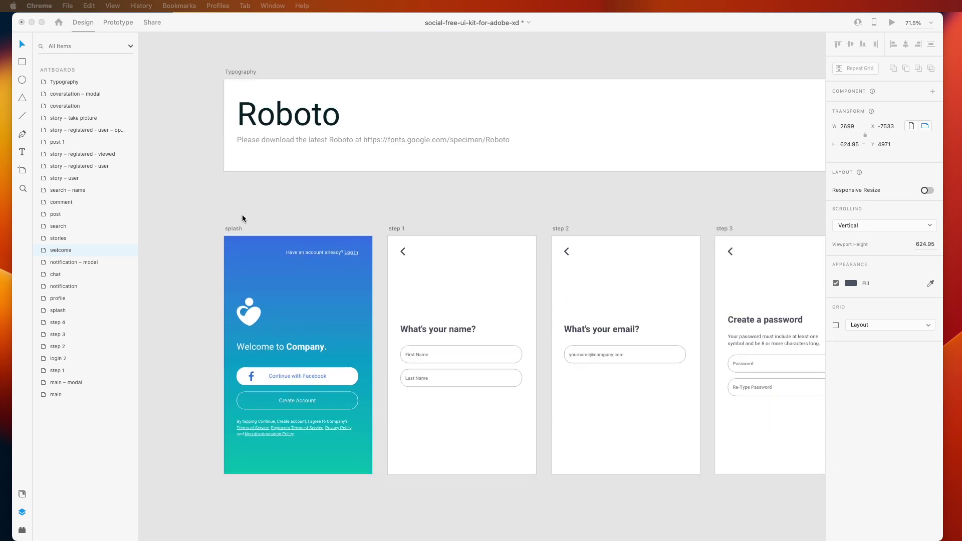
scroll(241, 213, down, 2)
scroll(397, 159, up, 5)
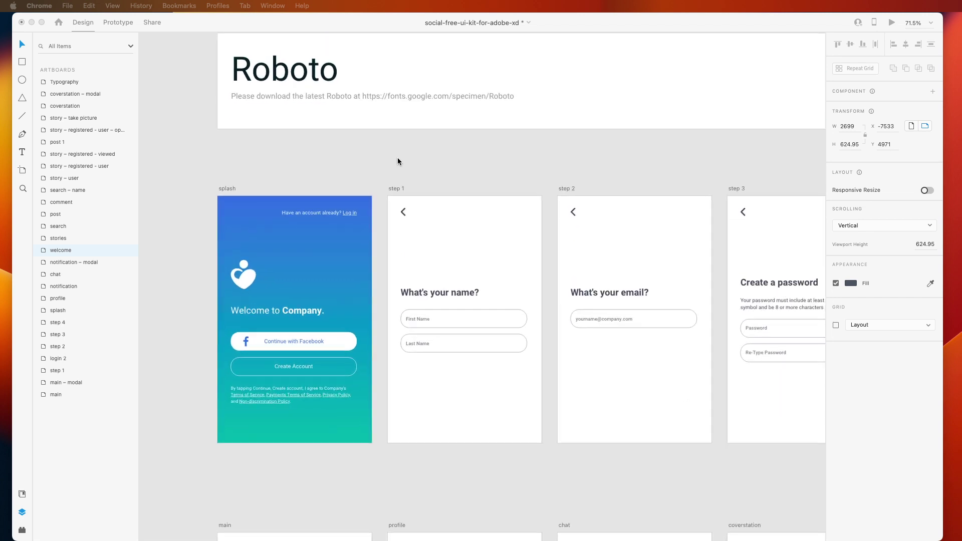
click(467, 323)
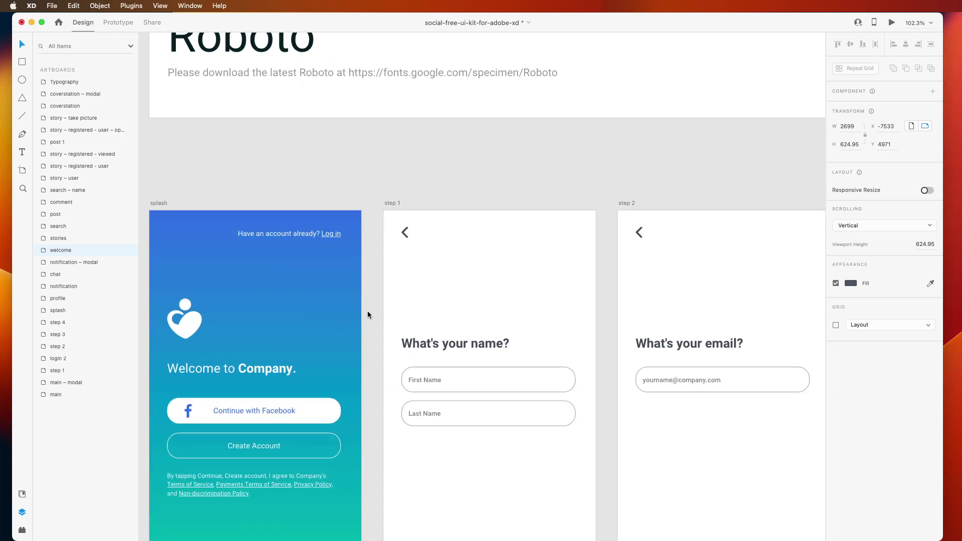
Step: Pan across the step 2, step 3, step 4 and login 2 onboarding screens
drag(711, 178, 490, 118)
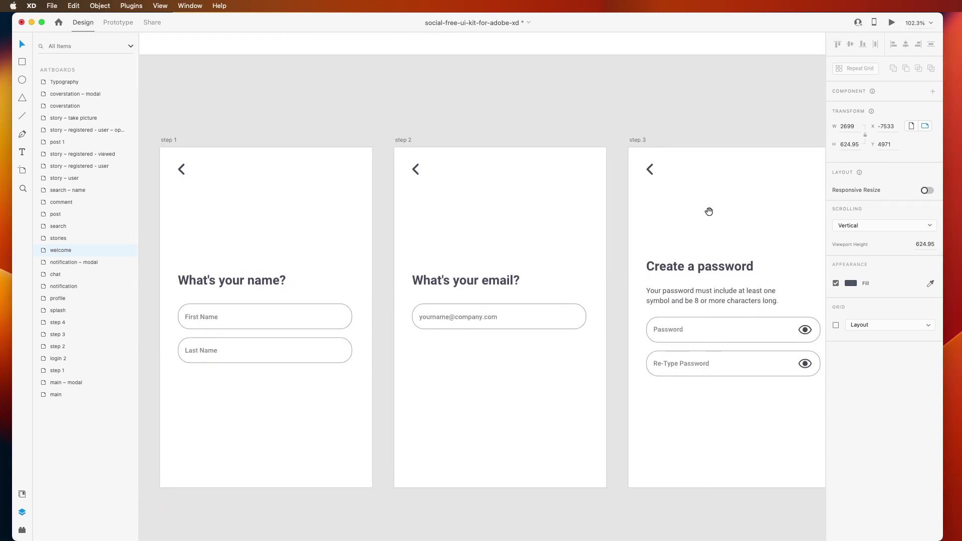
drag(709, 211, 463, 170)
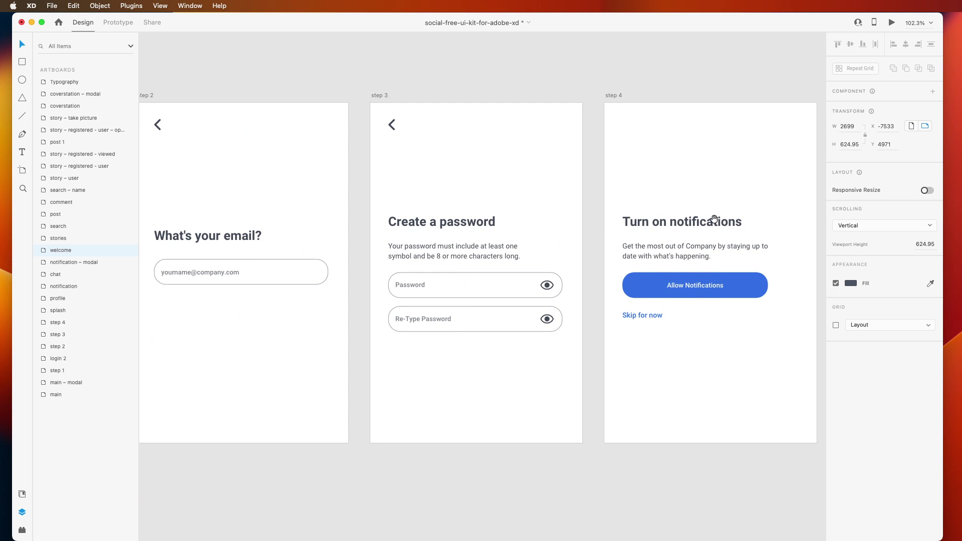
drag(710, 220, 546, 203)
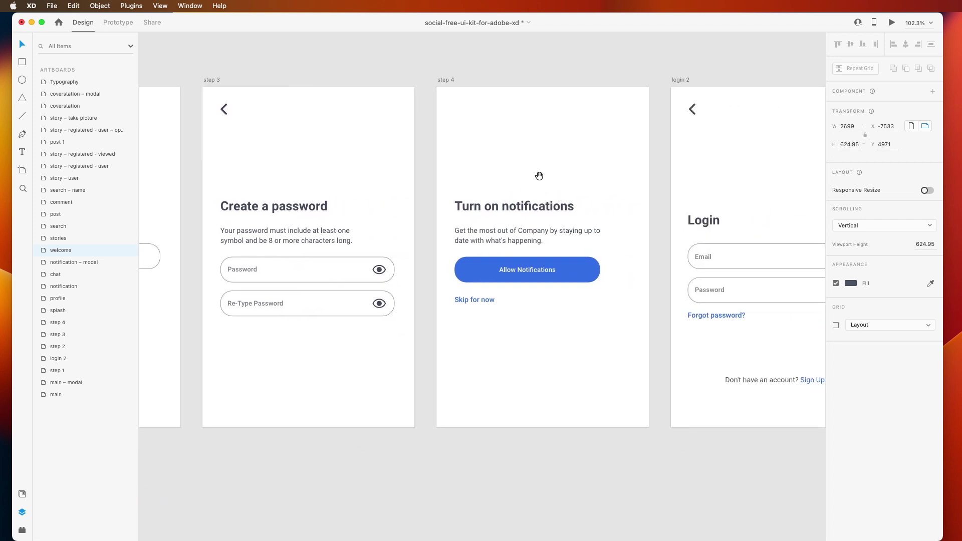
drag(660, 159, 408, 153)
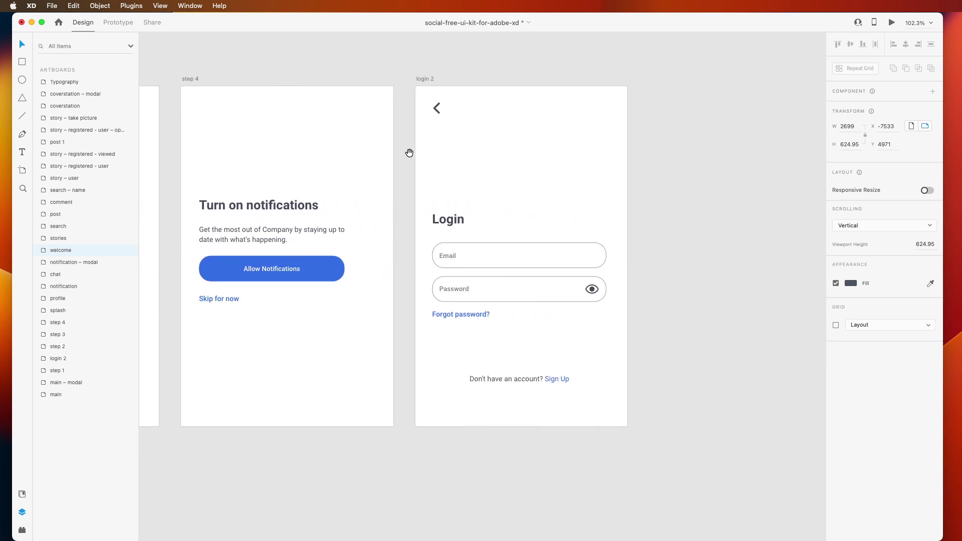
Step: Pan down to the main feed, profile and chat artboards
drag(242, 436, 614, 318)
drag(601, 382, 548, 6)
scroll(472, 124, up, 1)
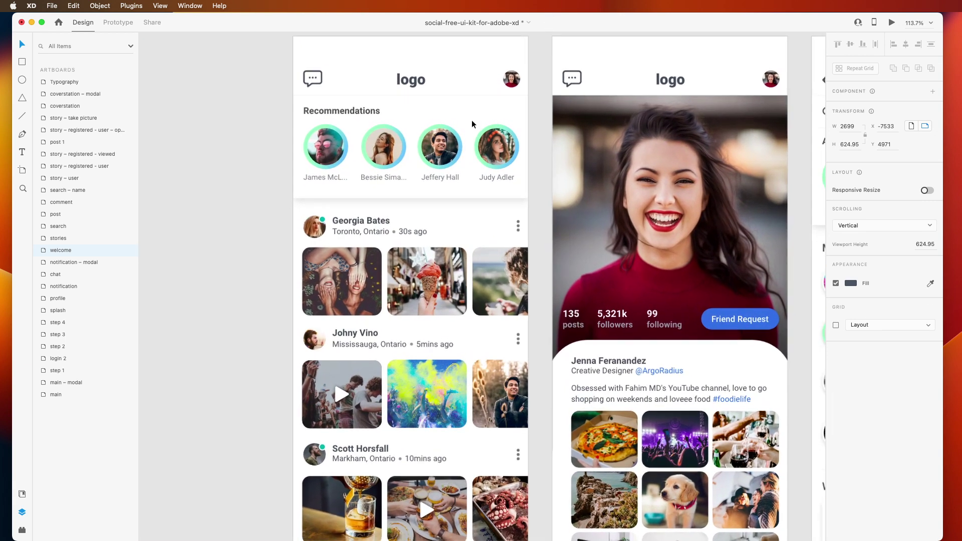
Step: Pan over the chat screens to show the full coverstation conversation artboard
scroll(472, 125, down, 2)
scroll(472, 124, down, 1)
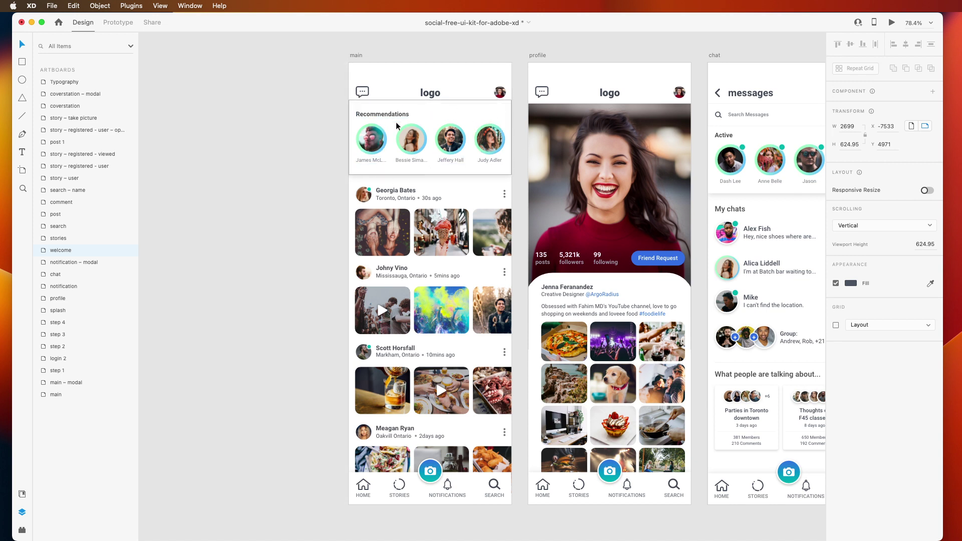
scroll(428, 152, down, 2)
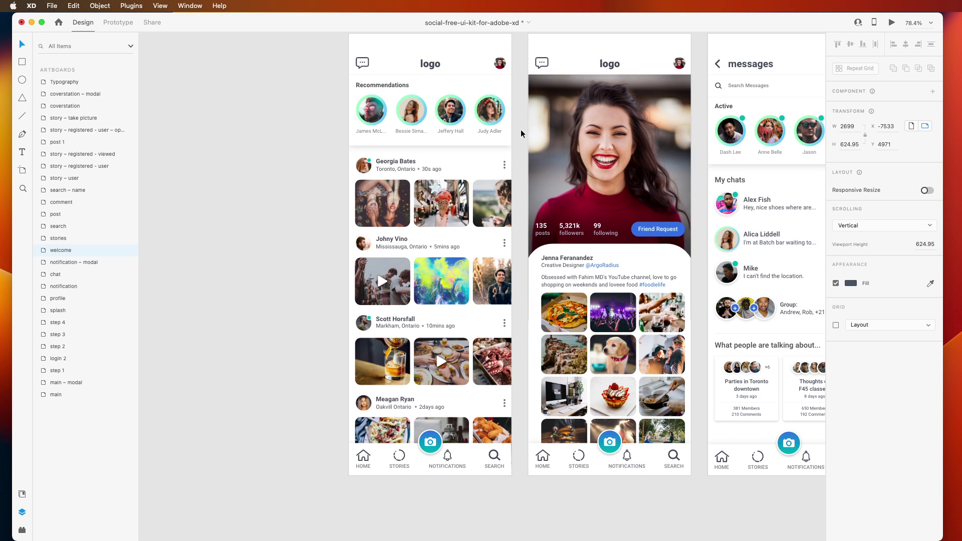
drag(515, 114, 370, 149)
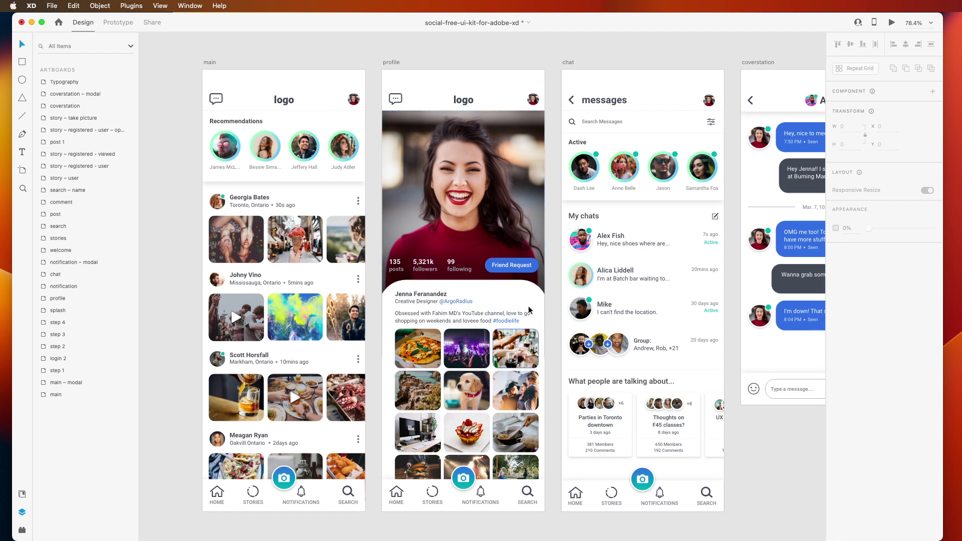
drag(551, 124, 357, 122)
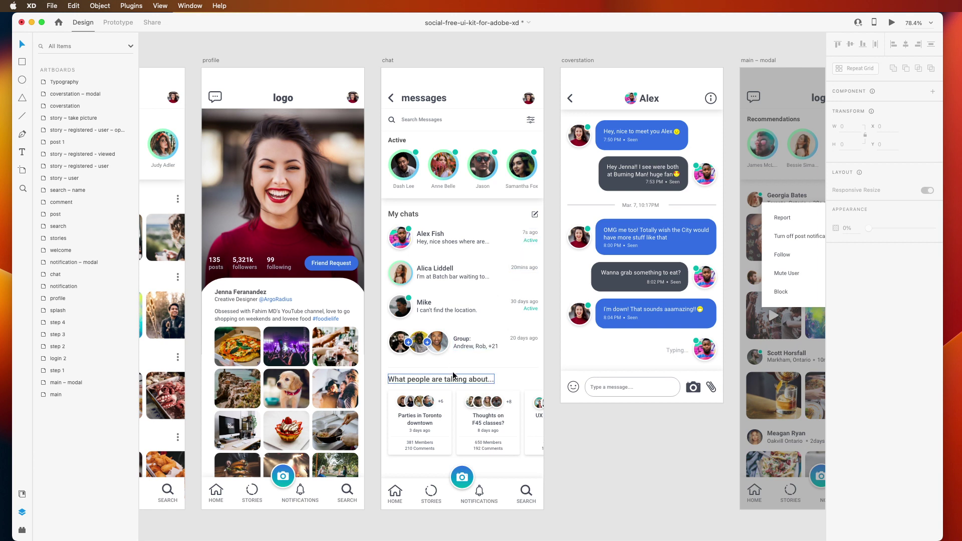
Step: Pan past the coverstation and main modal artboards down to the stories artboards
scroll(446, 385, down, 2)
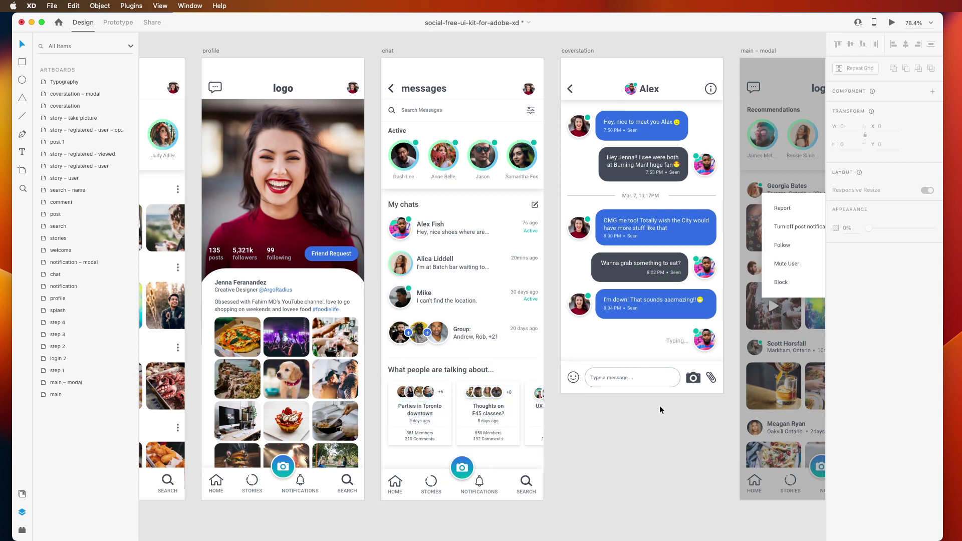
drag(659, 410, 507, 389)
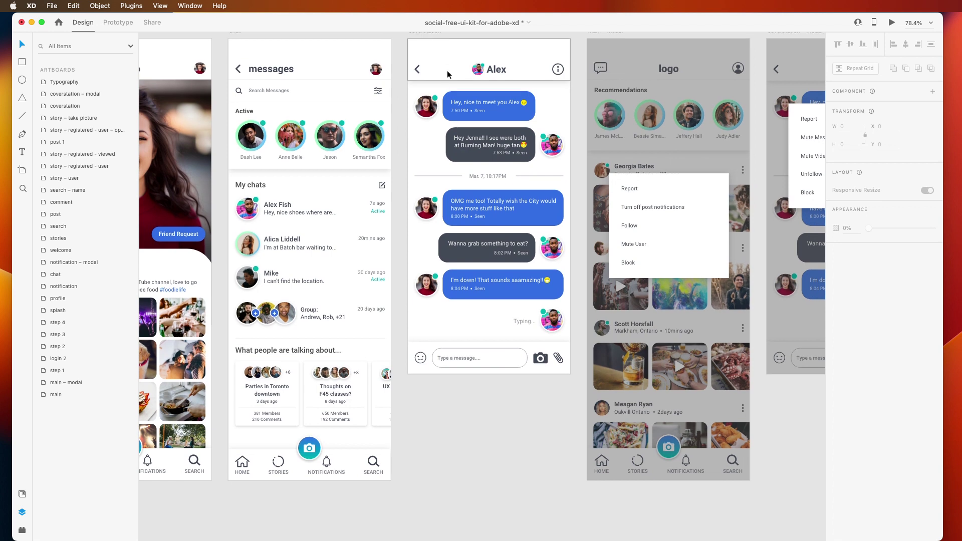
scroll(447, 74, up, 2)
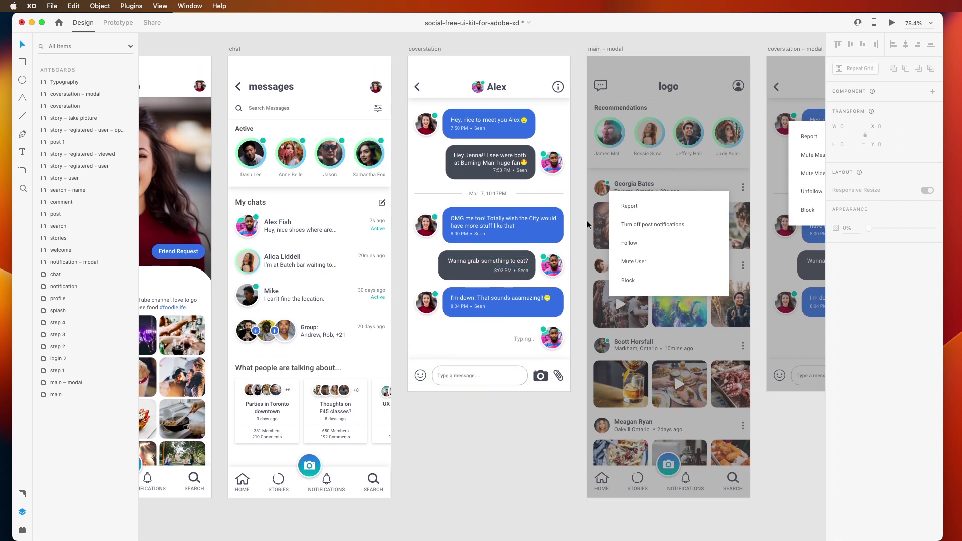
drag(786, 435, 571, 423)
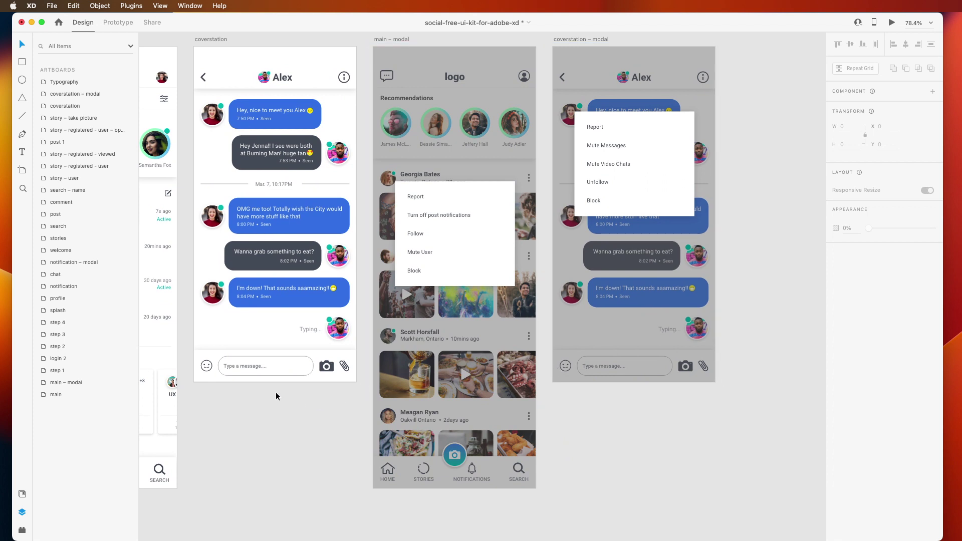
drag(265, 416, 634, 49)
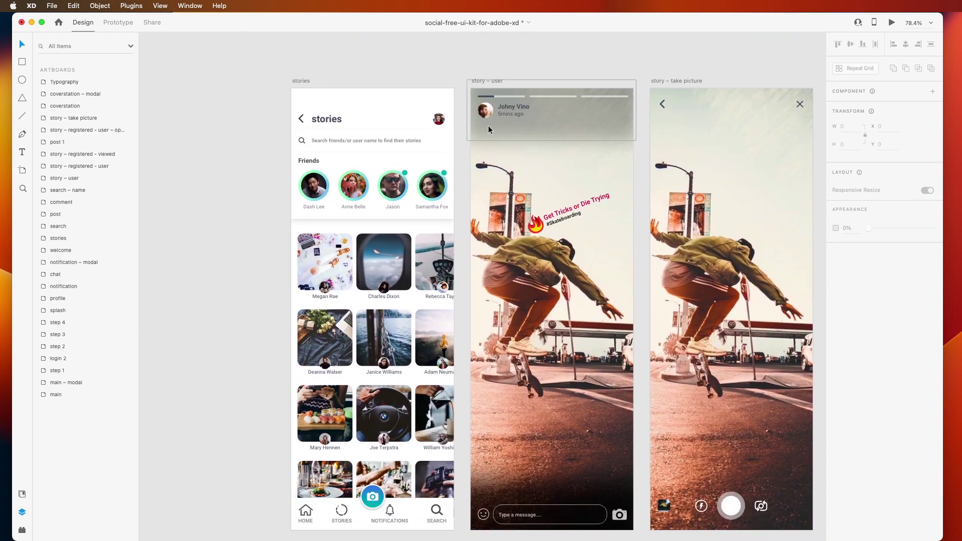
Step: Scroll over the stories screens and pan to story – registered – user showing 9k Views
scroll(319, 94, up, 5)
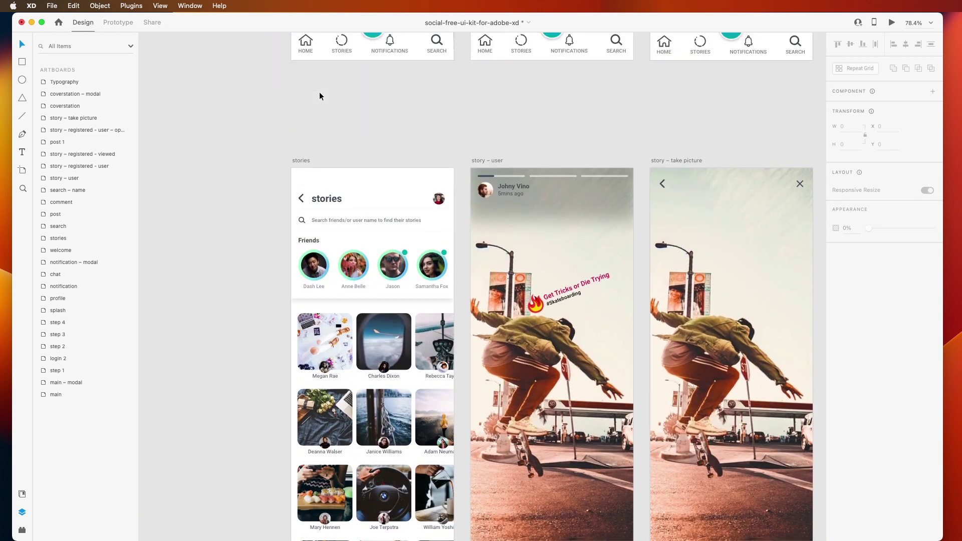
scroll(346, 116, down, 2)
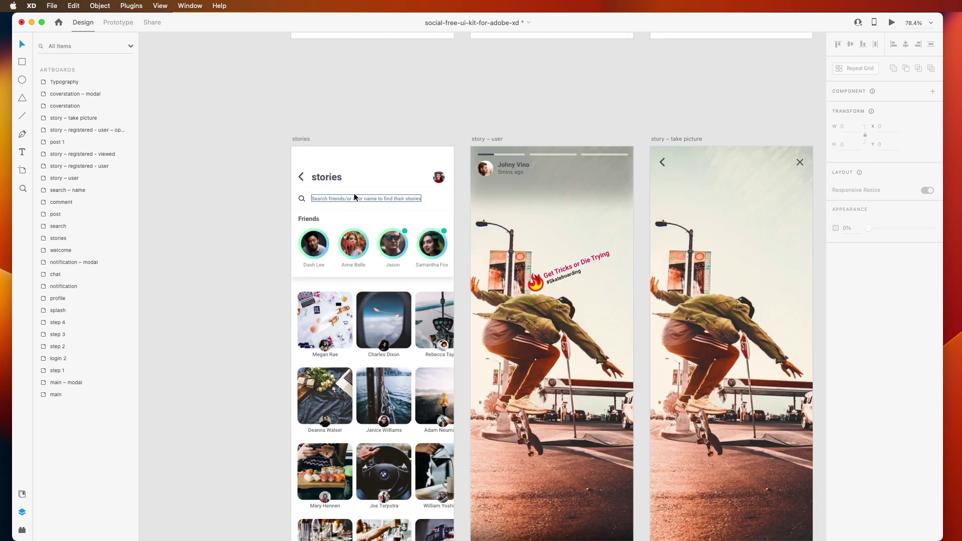
scroll(346, 264, down, 1)
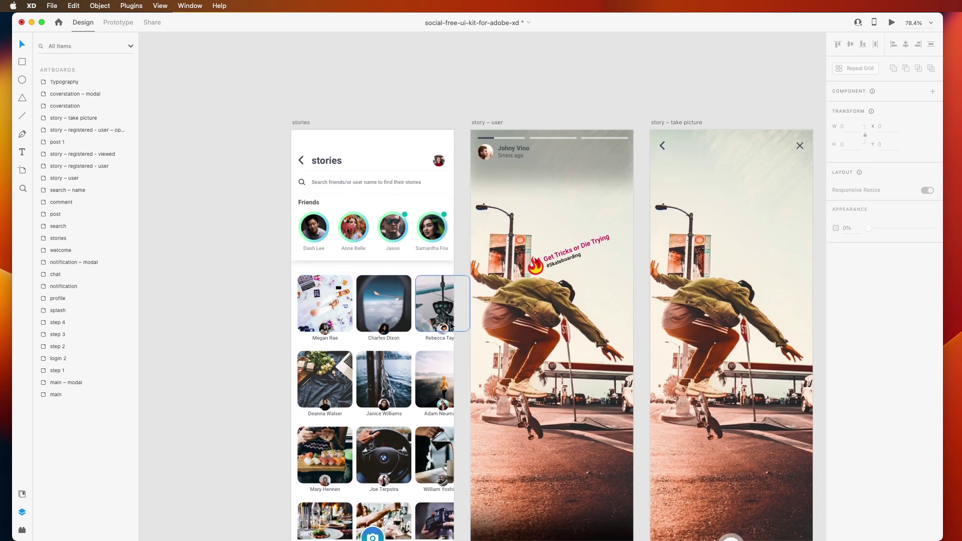
scroll(387, 414, down, 3)
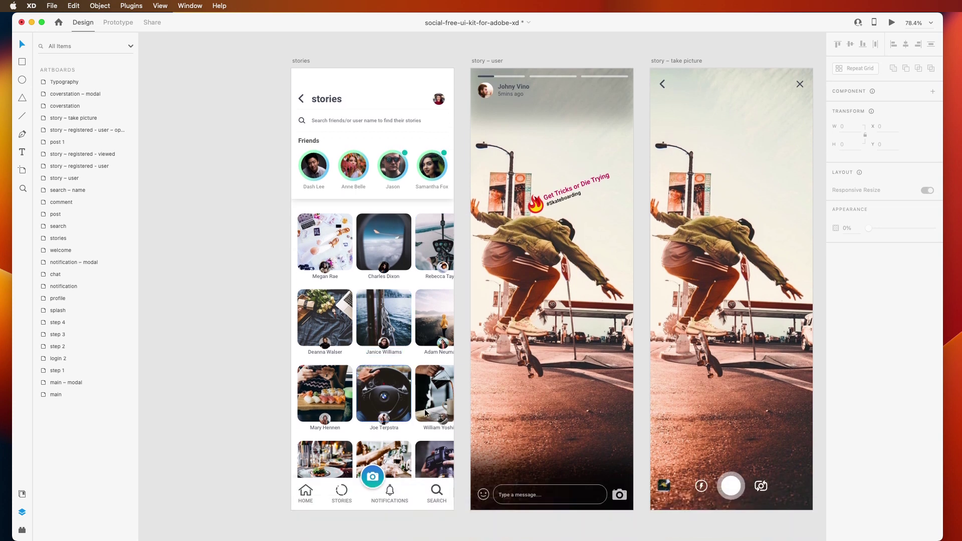
scroll(483, 124, up, 1)
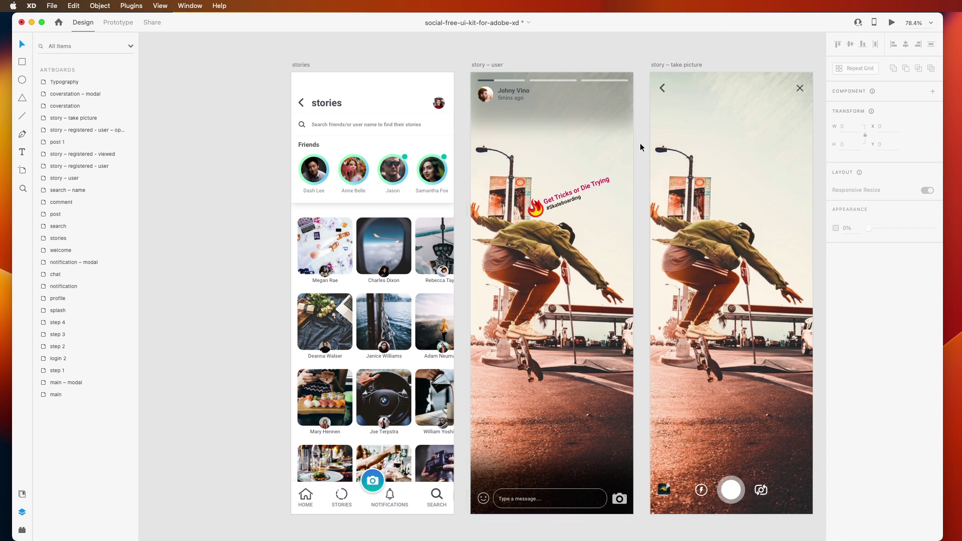
drag(638, 127, 410, 119)
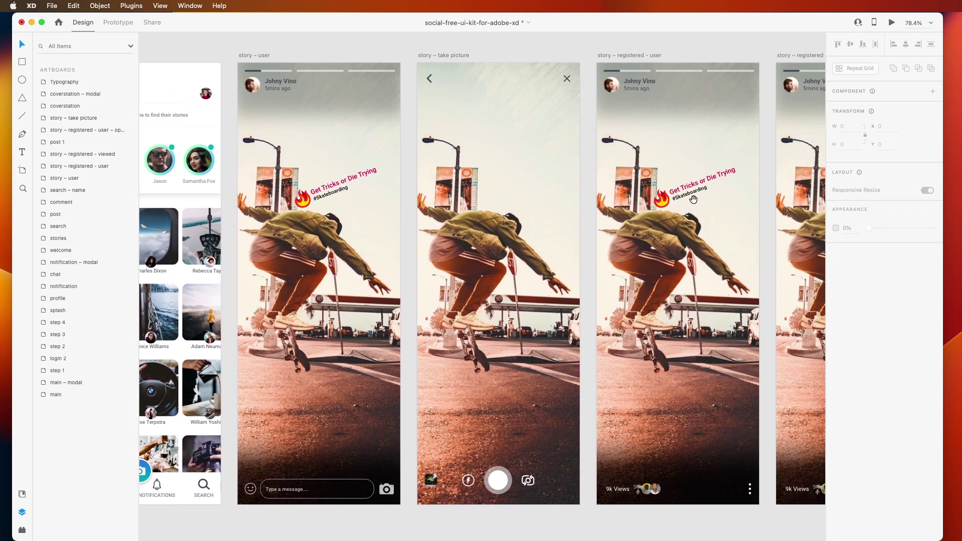
Step: Scroll right across the story views screens
scroll(648, 312, right, 5)
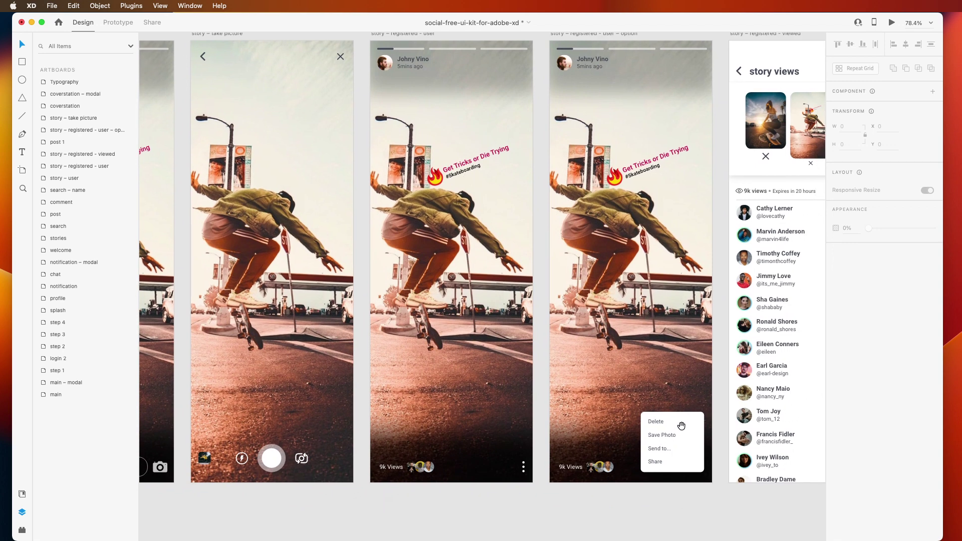
scroll(669, 305, right, 1)
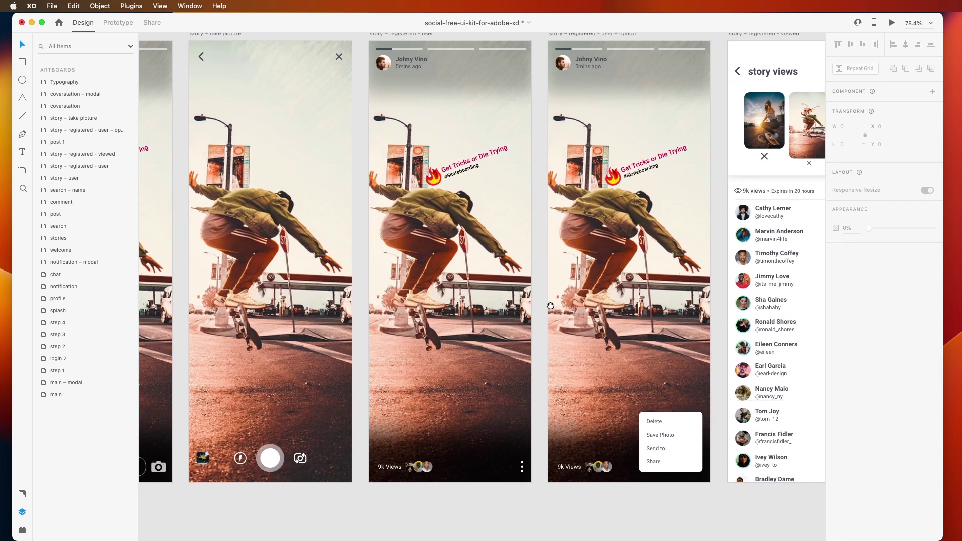
scroll(669, 305, right, 4)
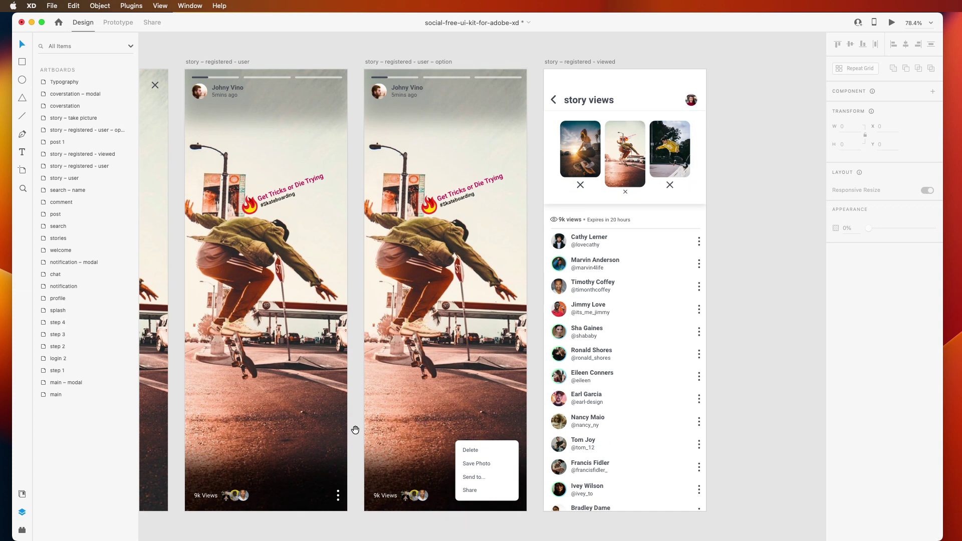
Step: Scroll past the notification and notification modal screens to the search and search – name artboards
scroll(356, 431, down, 8)
scroll(355, 431, left, 8)
scroll(381, 264, left, 6)
scroll(380, 264, down, 3)
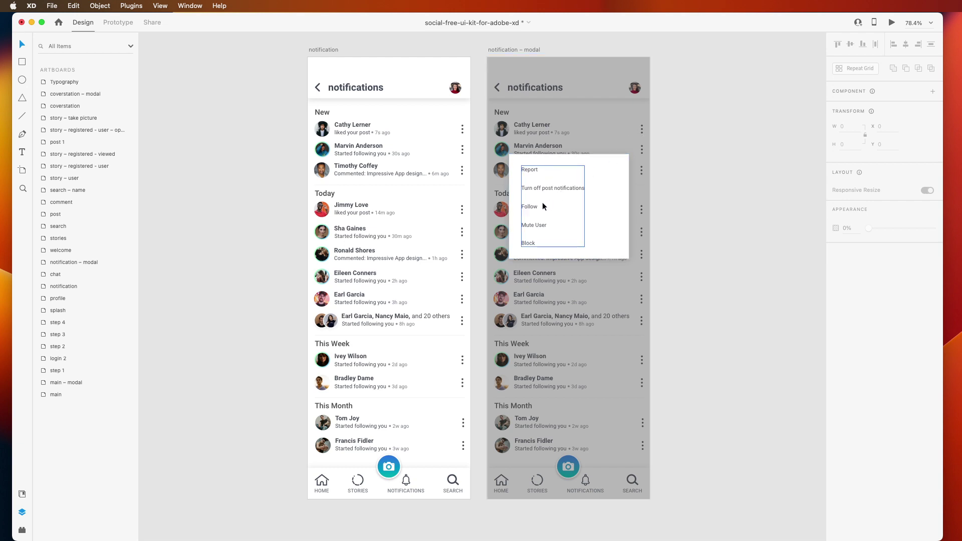
scroll(576, 296, down, 8)
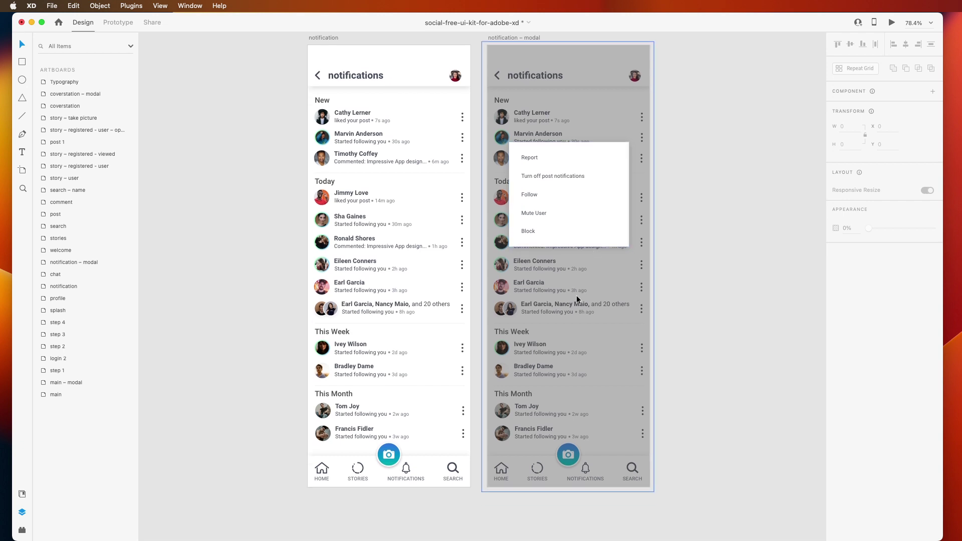
scroll(576, 298, down, 15)
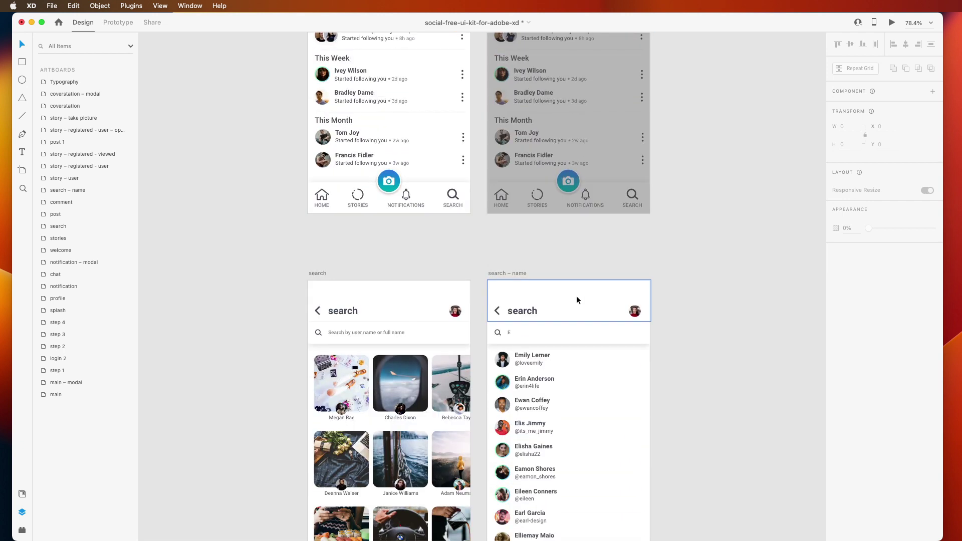
Step: Scroll down past the search screens to the post 1, post and comment artboards
scroll(576, 298, down, 2)
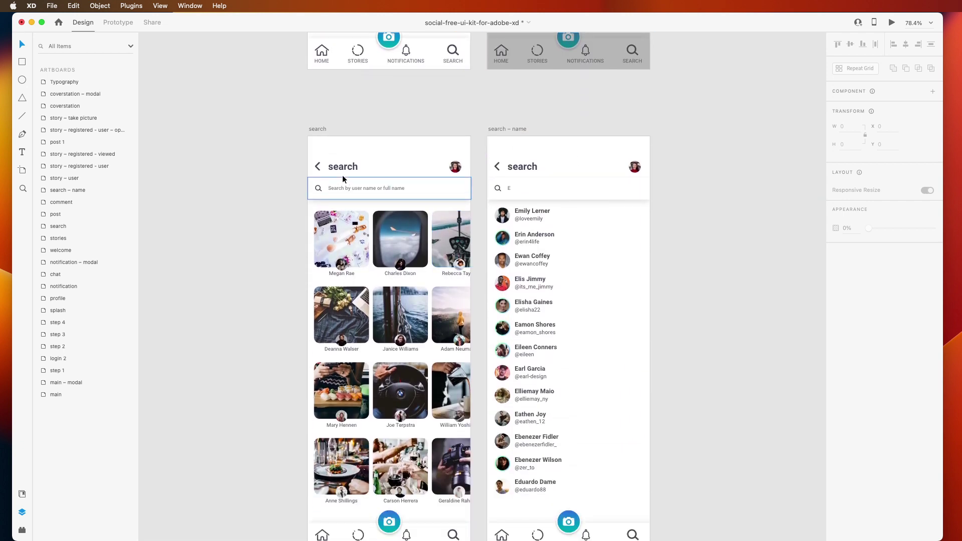
scroll(390, 156, down, 1)
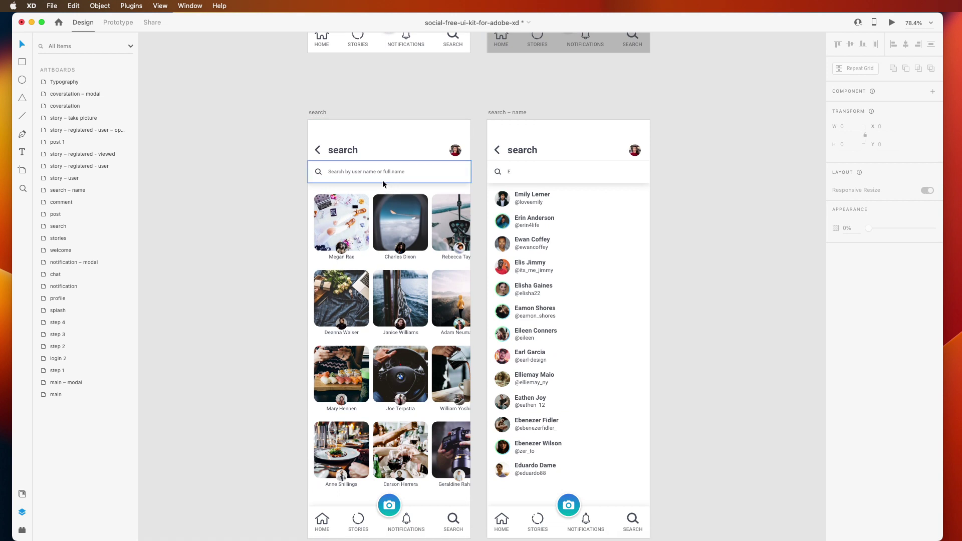
scroll(382, 179, down, 2)
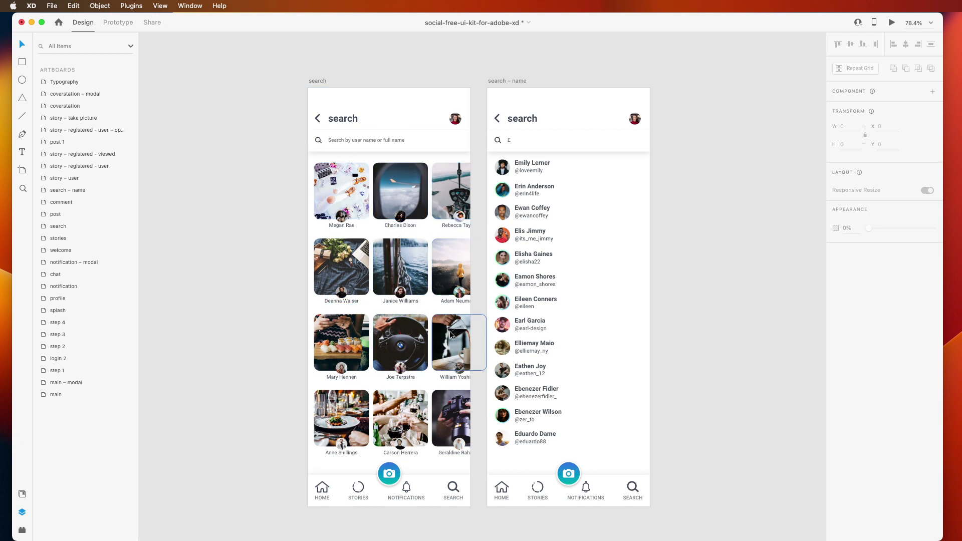
scroll(504, 99, down, 2)
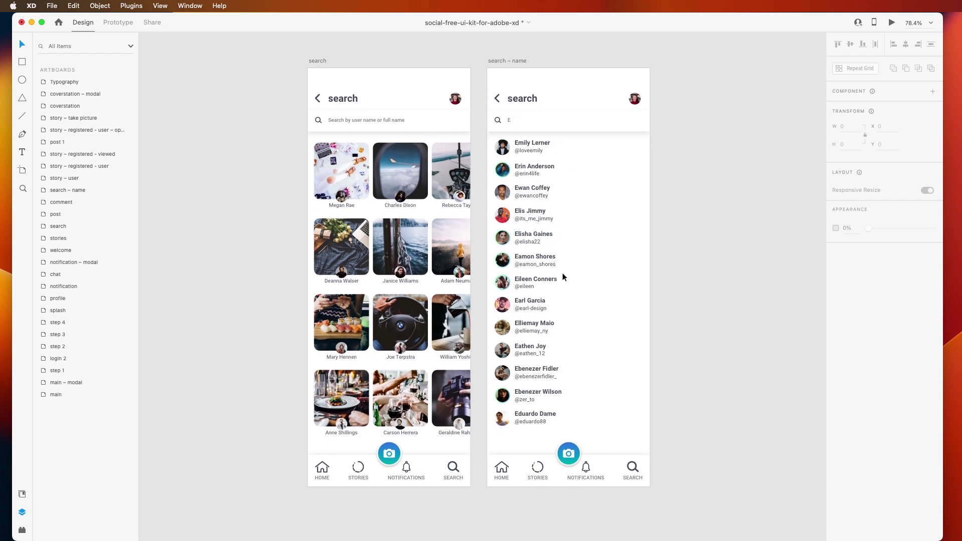
scroll(567, 284, down, 10)
scroll(567, 286, down, 5)
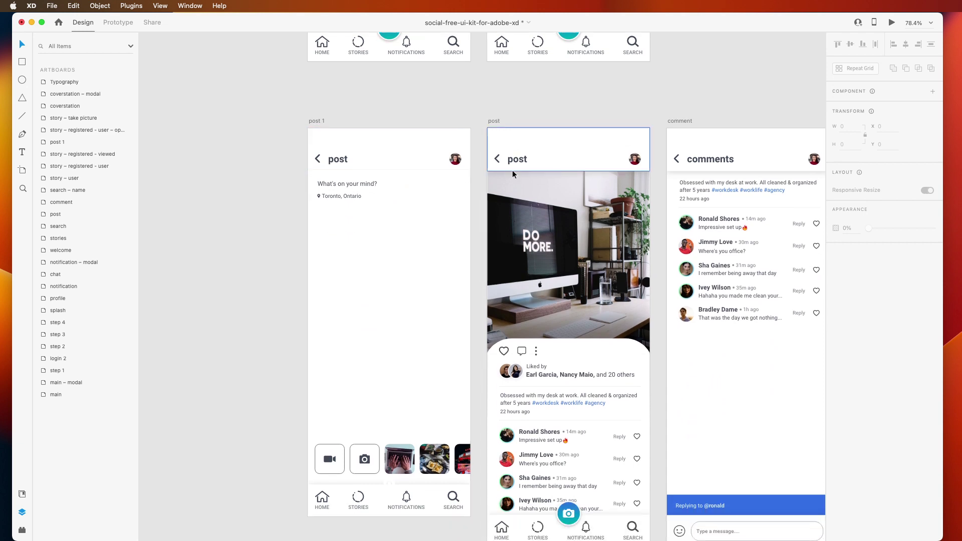
Step: Scroll over the post and comments artboards showing the desk-photo post, comment thread and reply box
scroll(562, 200, down, 1)
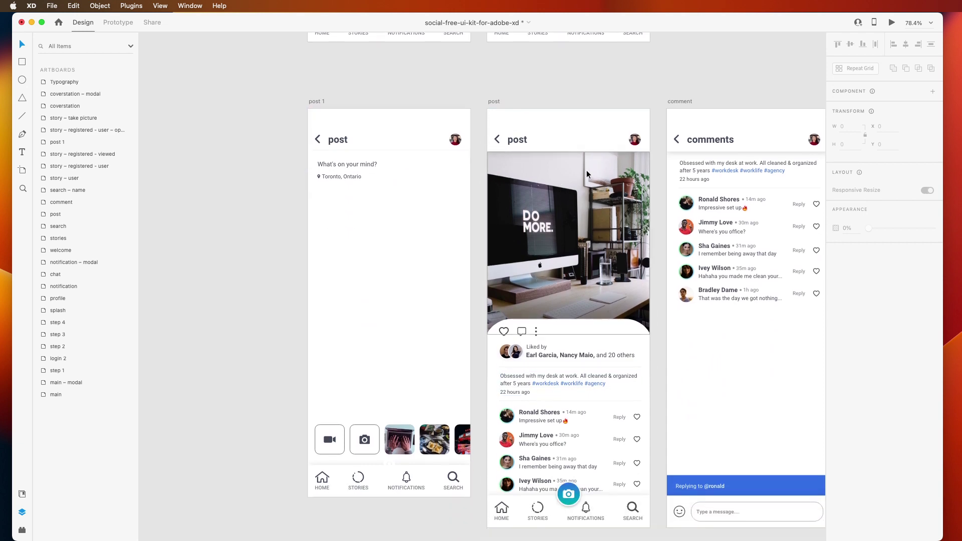
scroll(740, 79, right, 5)
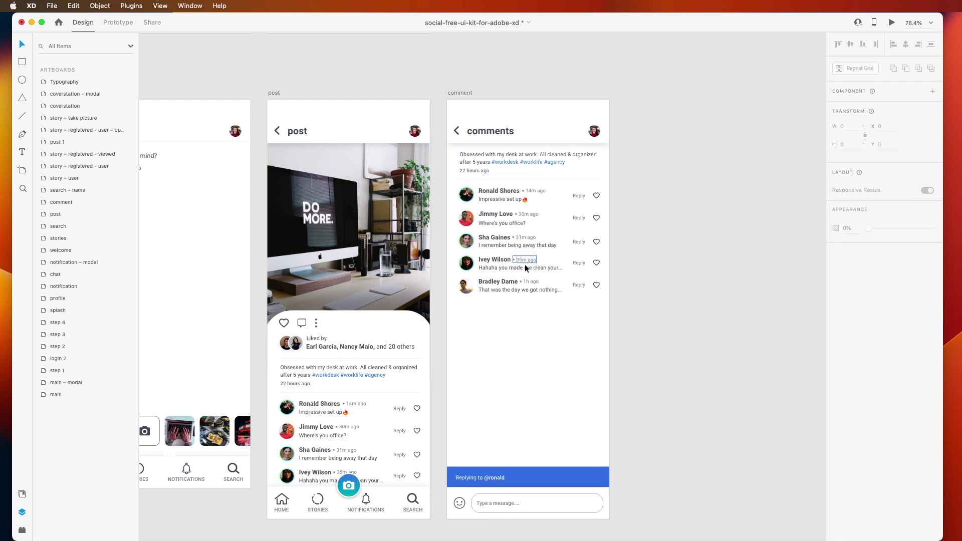
scroll(533, 327, down, 5)
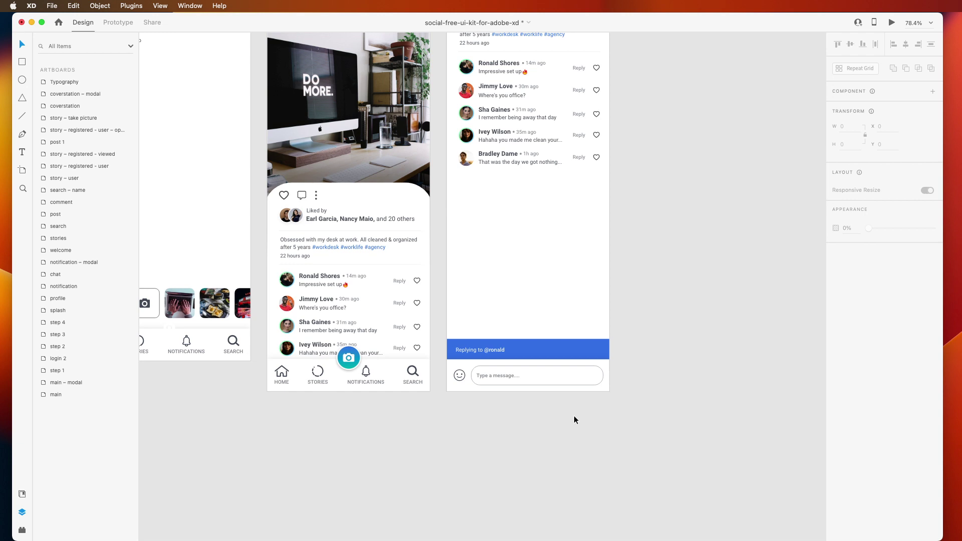
scroll(715, 249, up, 8)
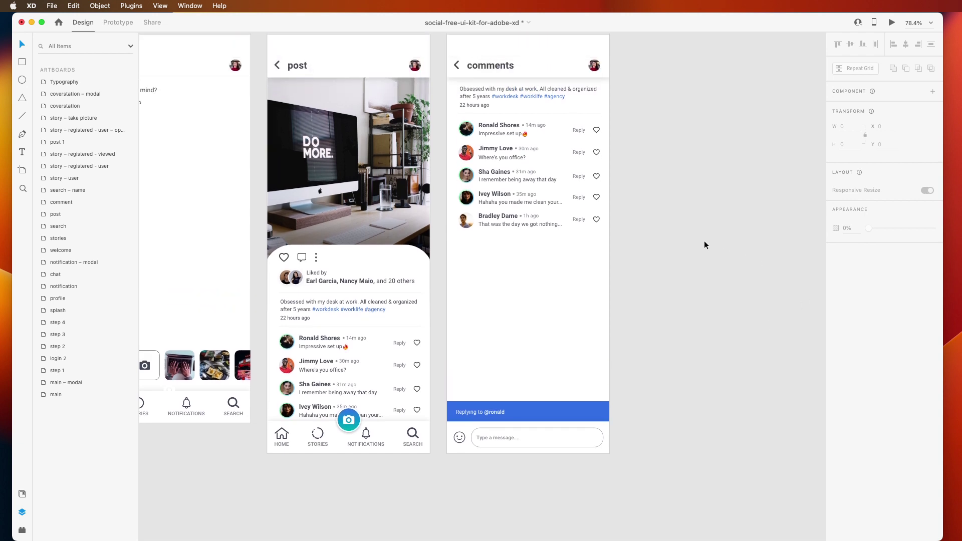